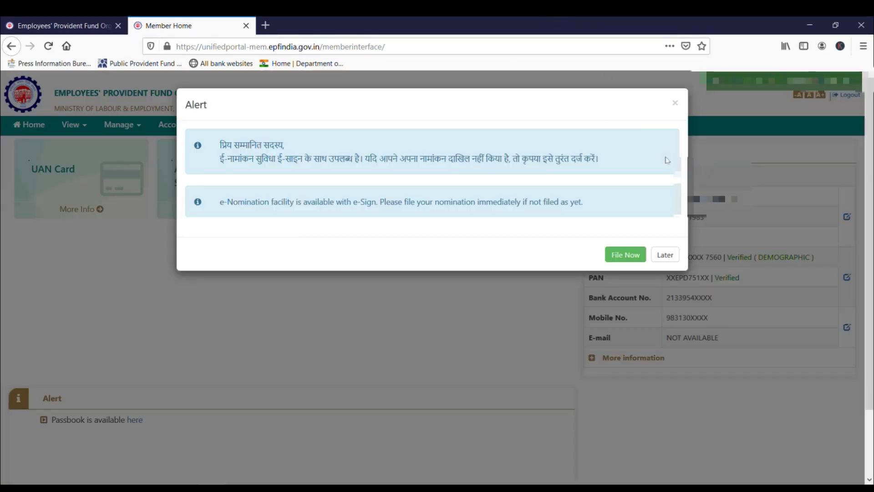
- Postpone the e-Nomination alert and review the profile's verified Aadhaar, PAN and linked bank account
click(671, 255)
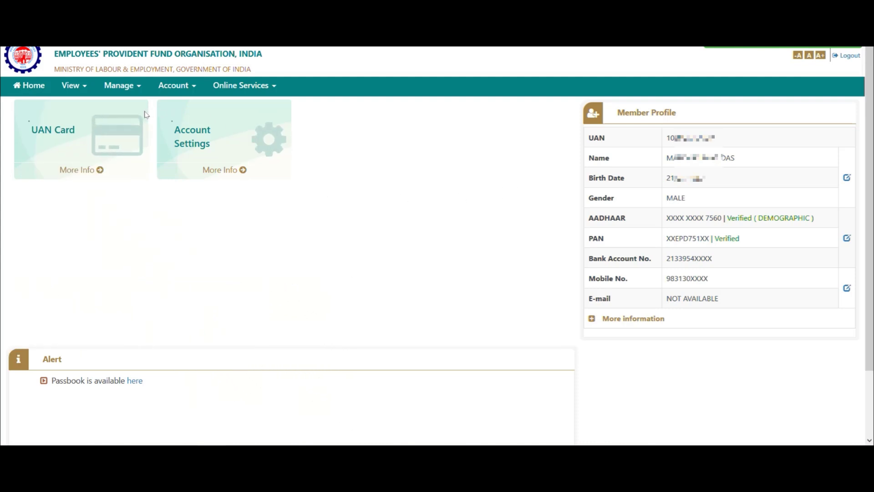
click(71, 93)
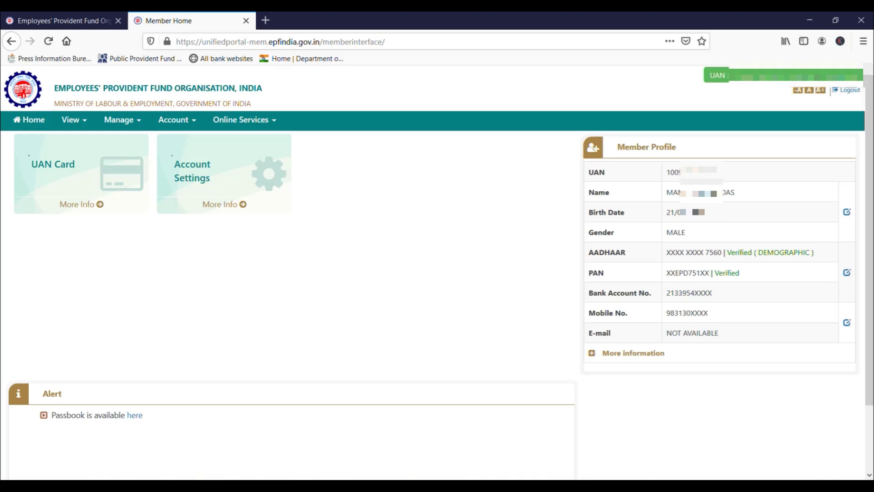
drag(667, 253, 743, 302)
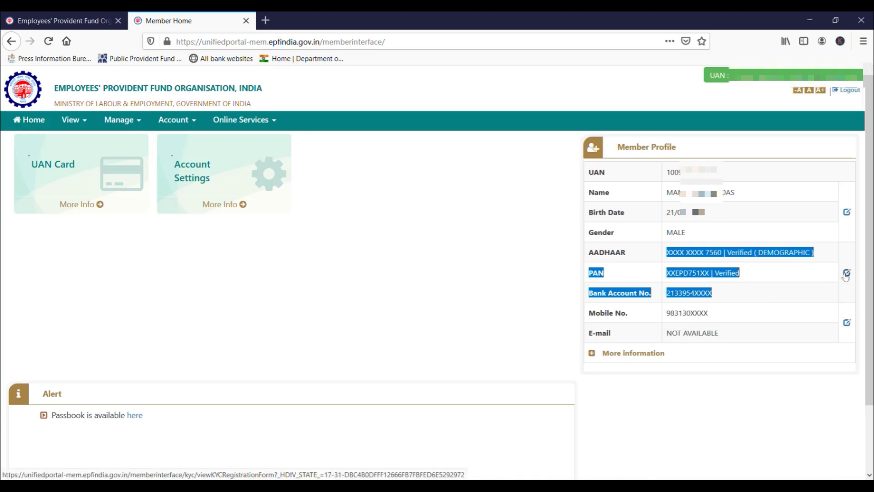
- Go to Manage > KYC and tick Bank, PAN and AADHAAR on the Add KYC page
click(126, 123)
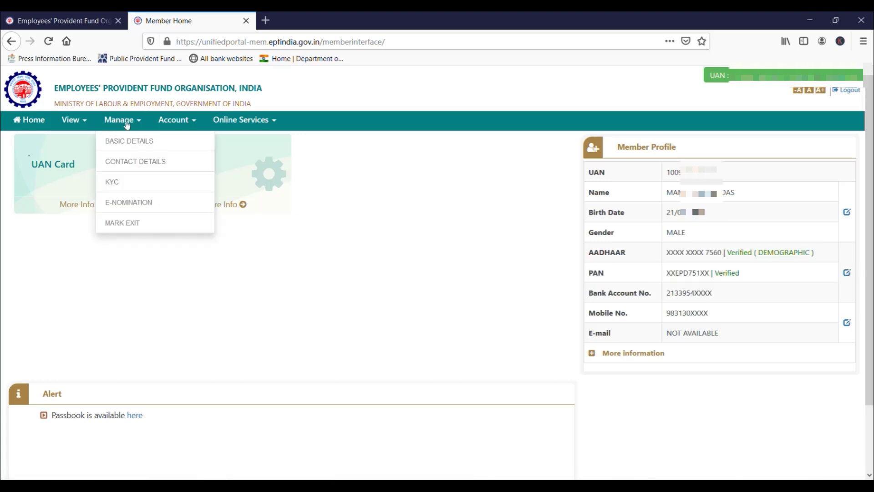
click(163, 185)
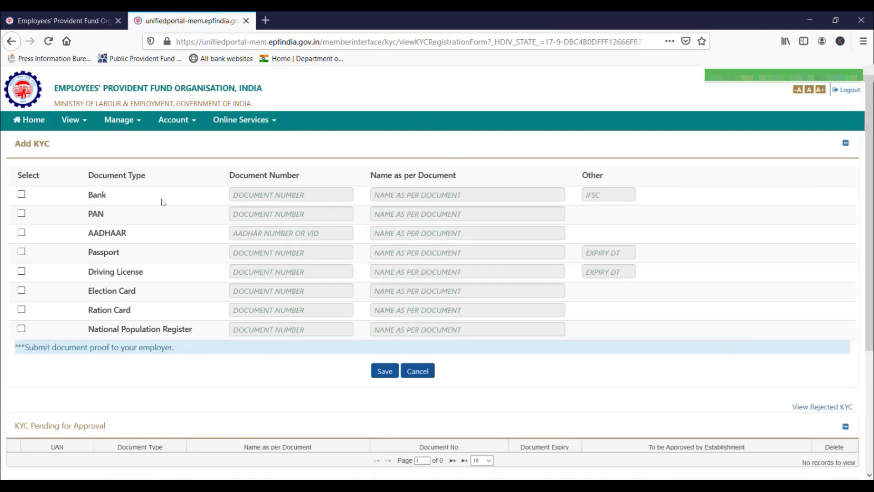
click(21, 195)
click(21, 214)
click(21, 232)
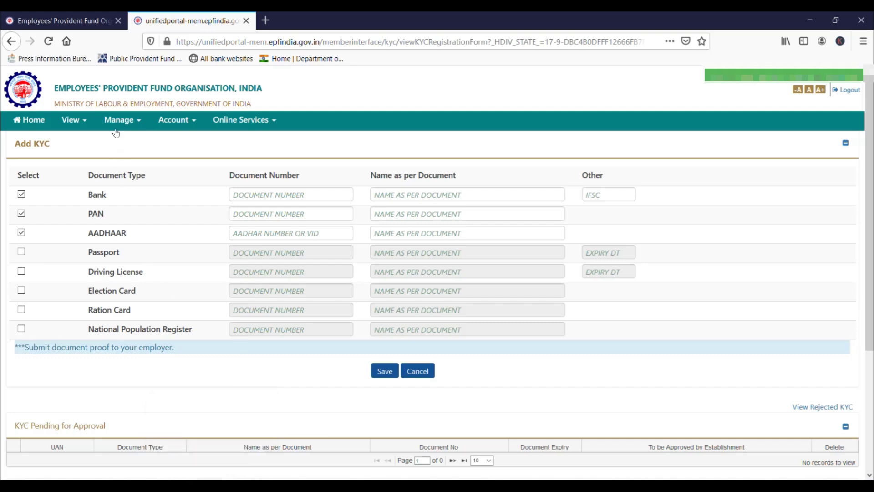
- Check the 30/04/2018 DOE EPS leaving date in Service History, then go back to Home
click(71, 126)
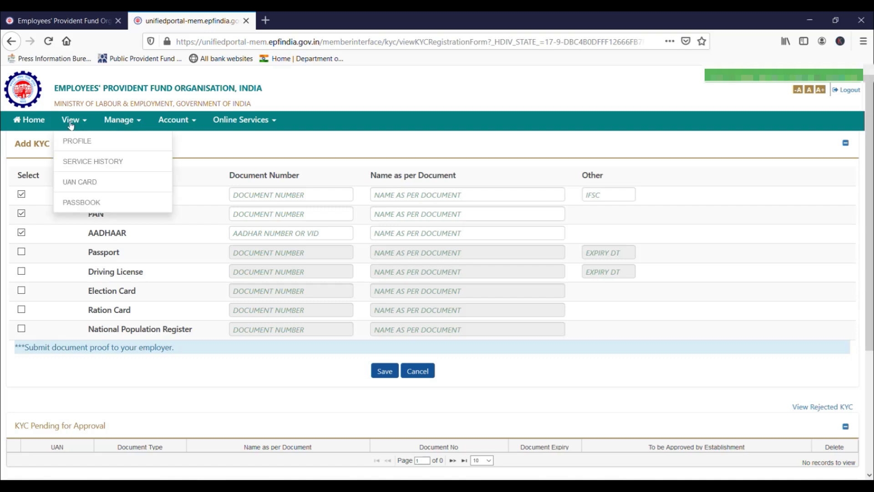
click(89, 164)
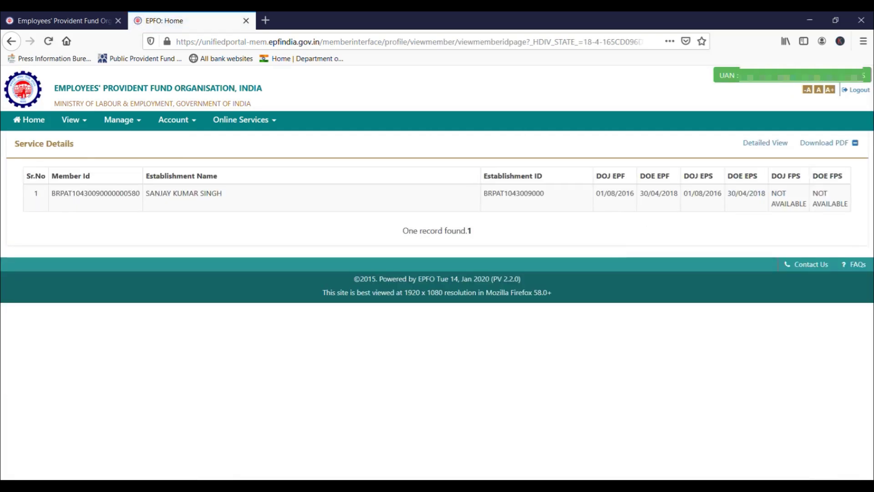
drag(639, 193, 774, 199)
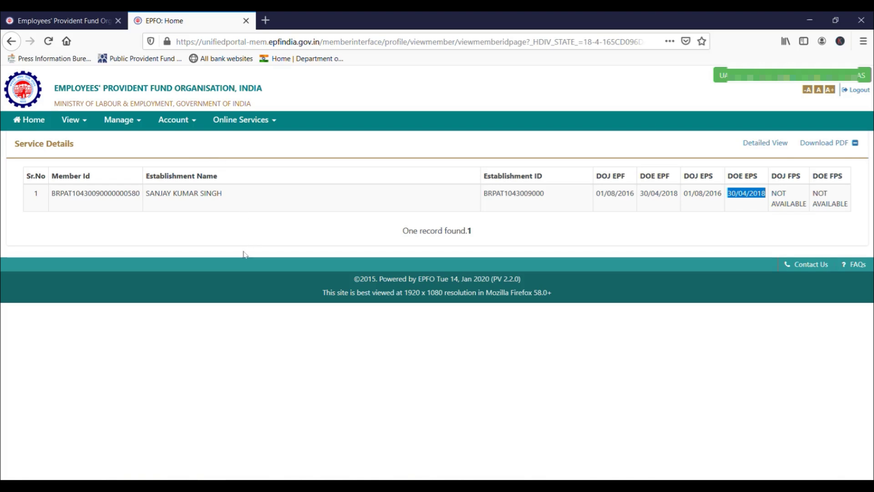
click(32, 122)
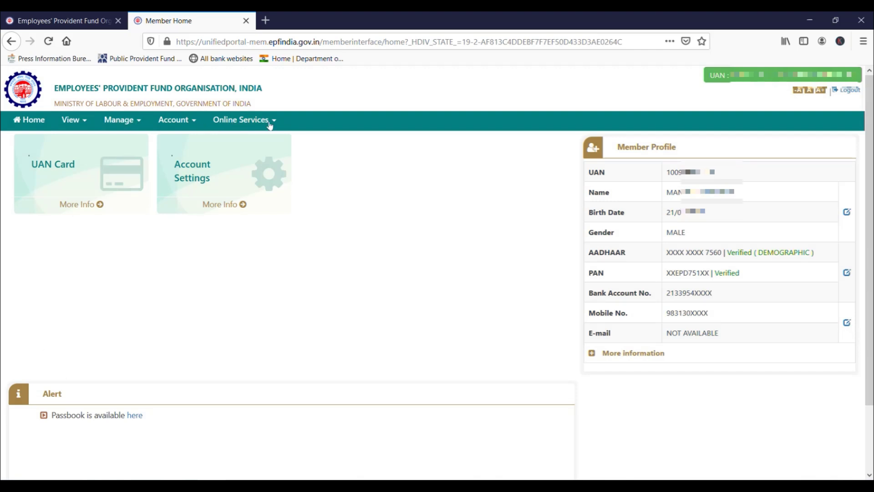
- Start a Claim (Form-31,19,10C&10D) and verify the bank account's last four digits
click(250, 124)
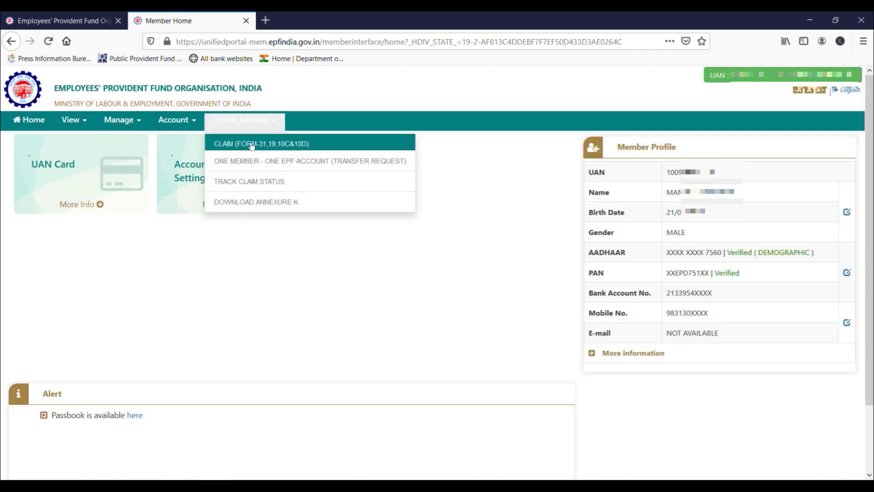
click(314, 145)
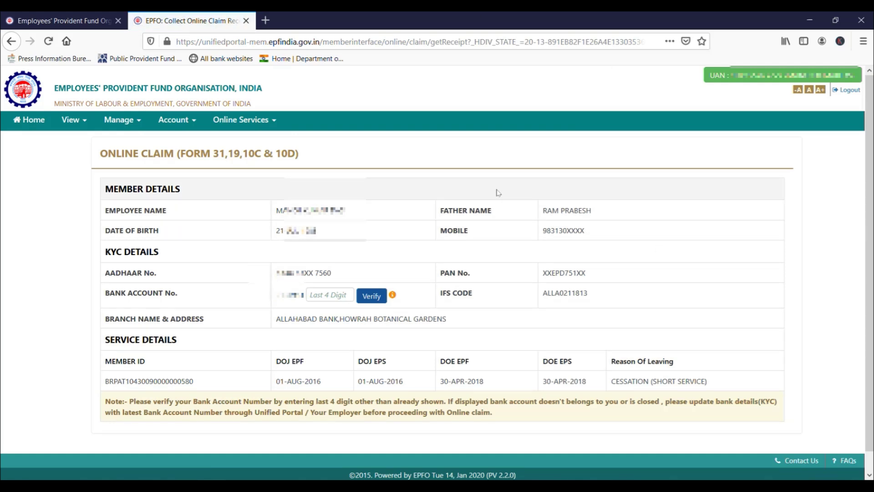
scroll(496, 192, down, 1)
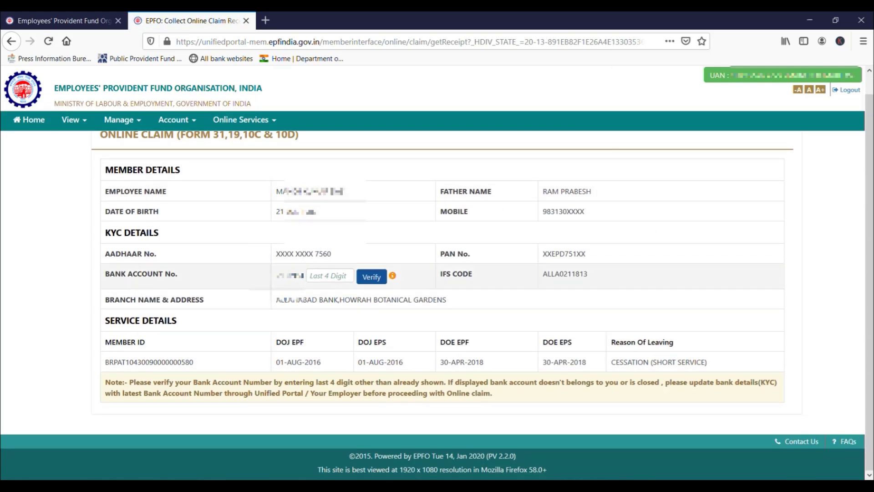
click(310, 275)
text(0297)
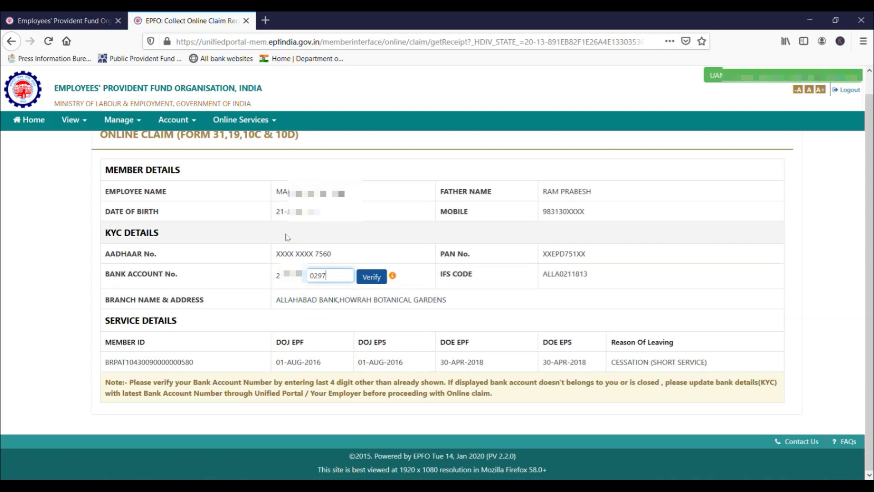
click(375, 278)
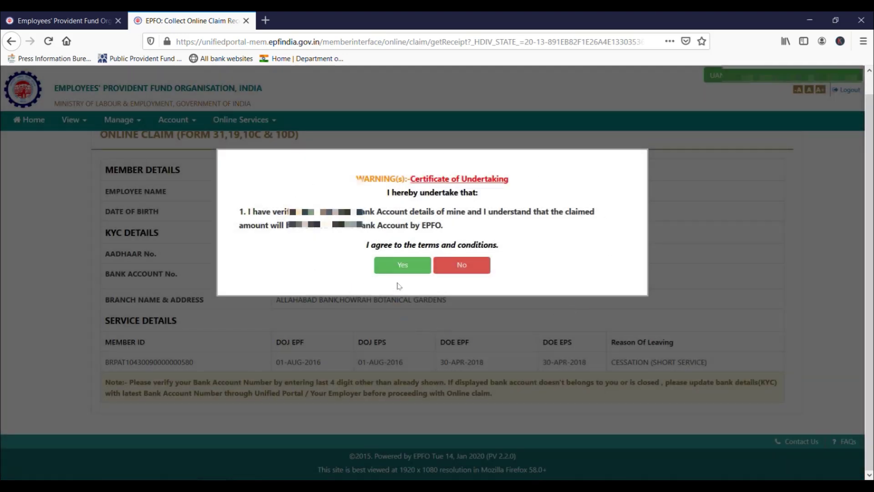
- Accept the Certificate of Undertaking and proceed to the online claim form
click(404, 268)
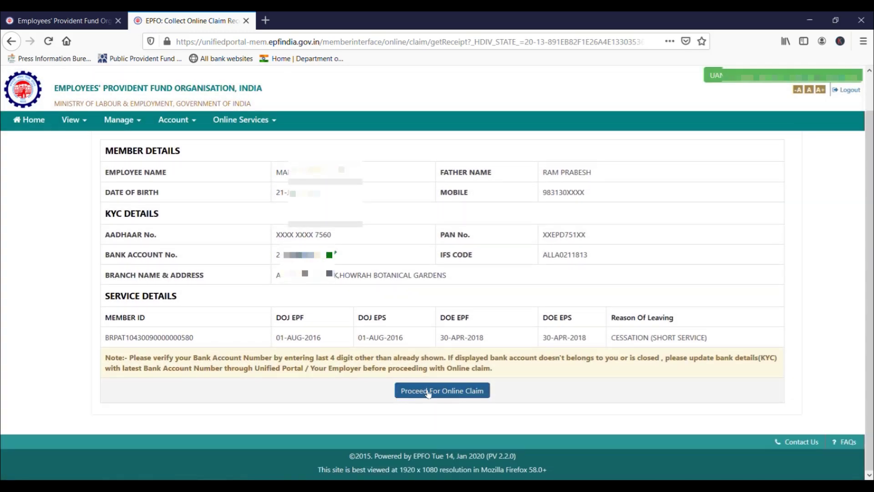
click(454, 394)
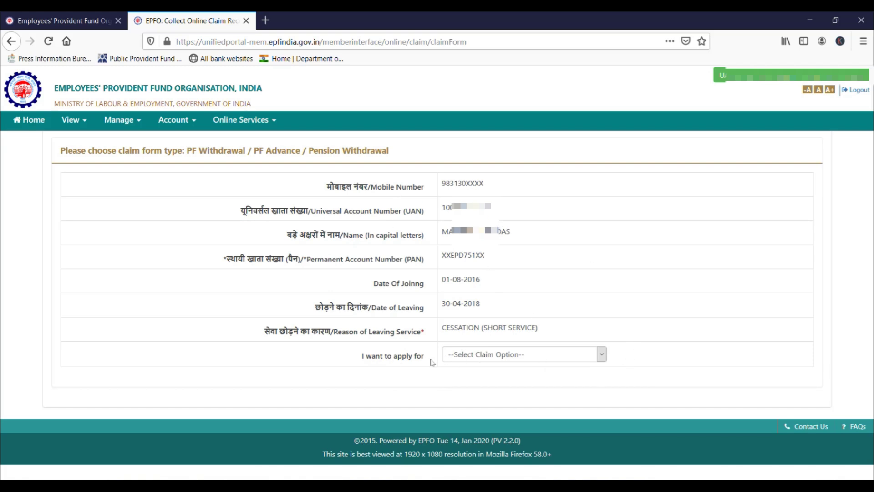
- Select ONLY PENSION WITHDRAWAL (FORM-10C) as the claim type and scroll through the new fields
click(502, 360)
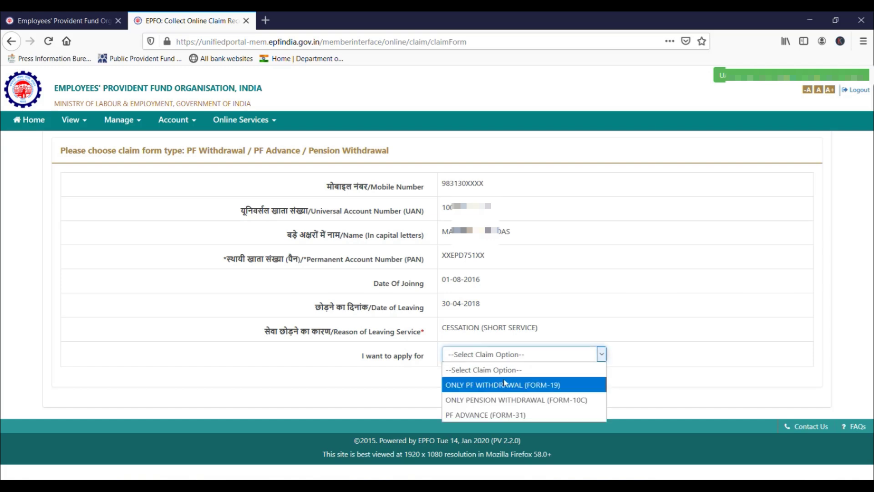
click(562, 402)
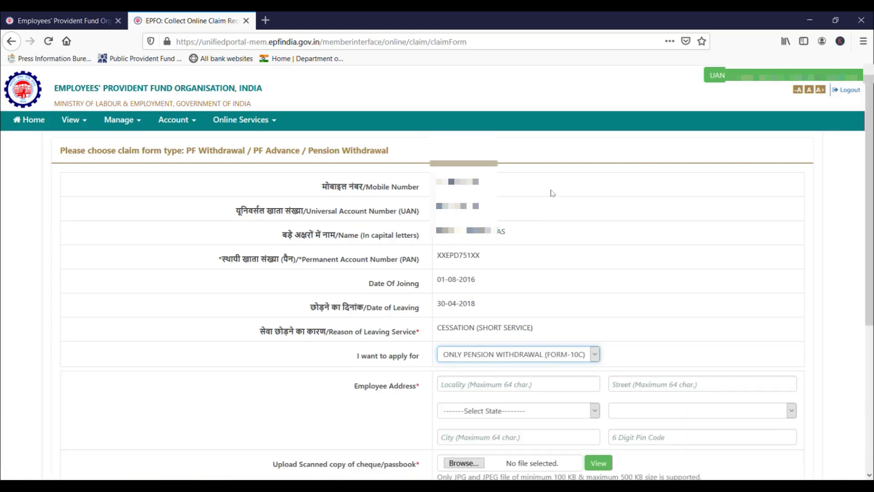
scroll(552, 193, down, 2)
scroll(553, 193, down, 3)
scroll(552, 193, up, 1)
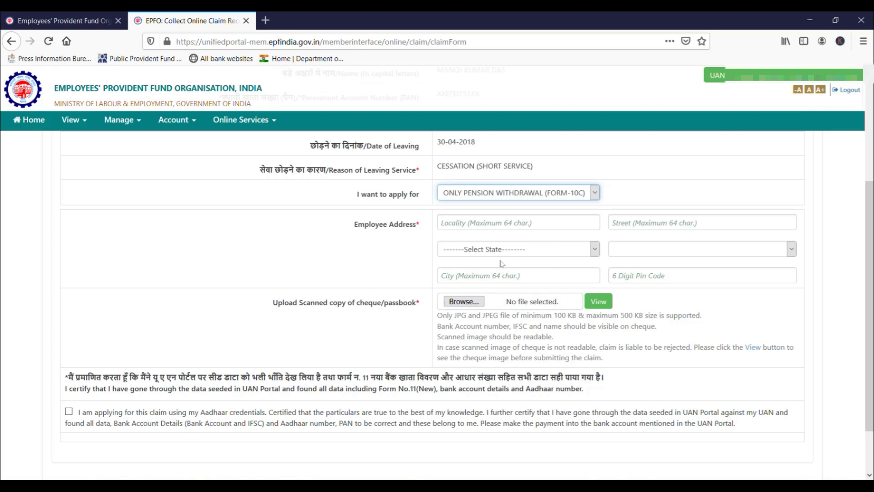
click(703, 380)
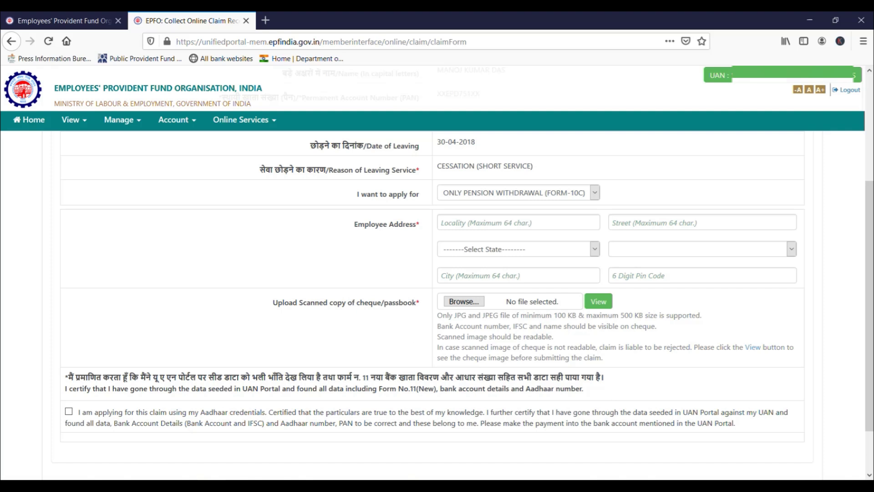
drag(555, 315, 654, 315)
click(346, 42)
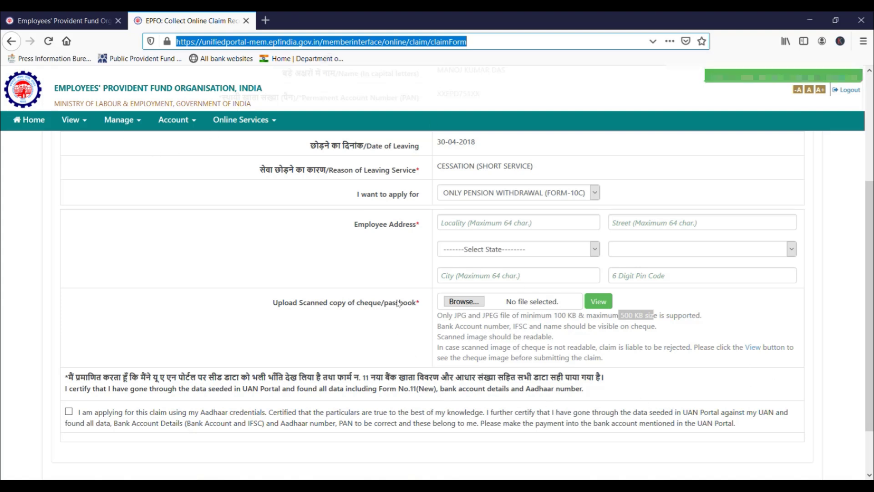
click(441, 223)
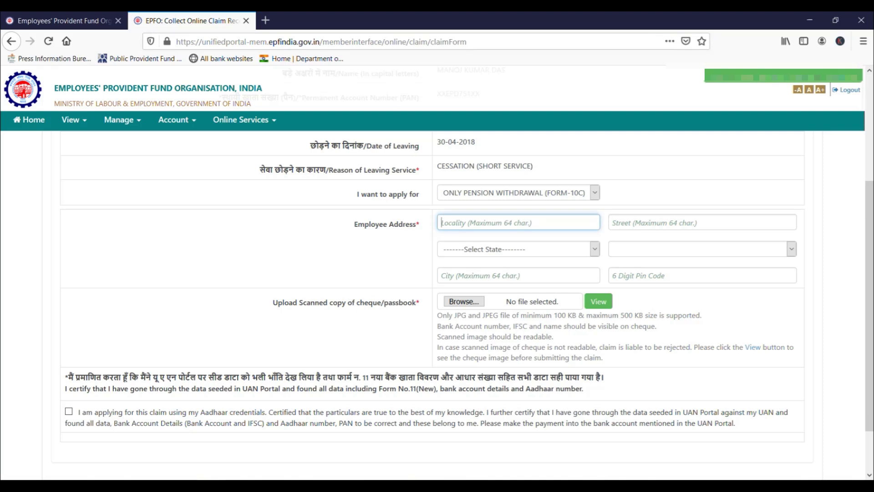
- Enter the house/locality and street lines of the employee's address
key(Tab)
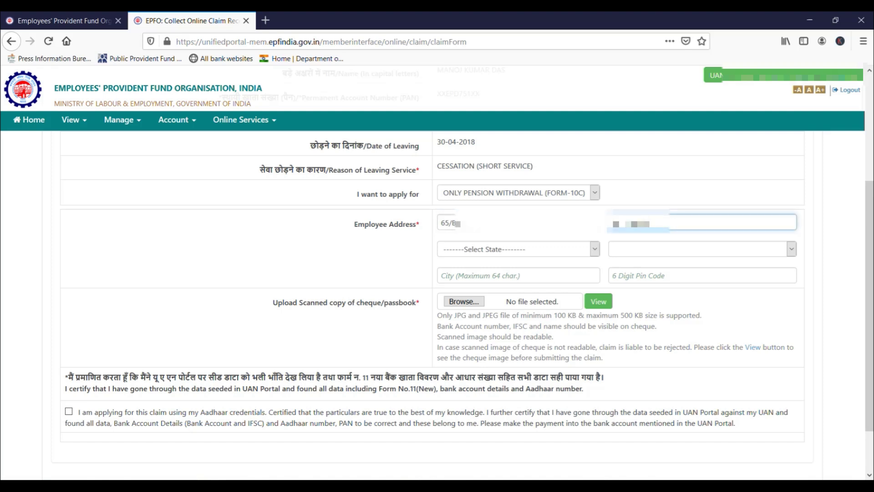
- Choose the state and district, then enter the city and 6-digit PIN code
key(Tab)
key(w)
key(Tab)
key(h)
key(Tab)
text(HOWRAH)
key(shift+Tab)
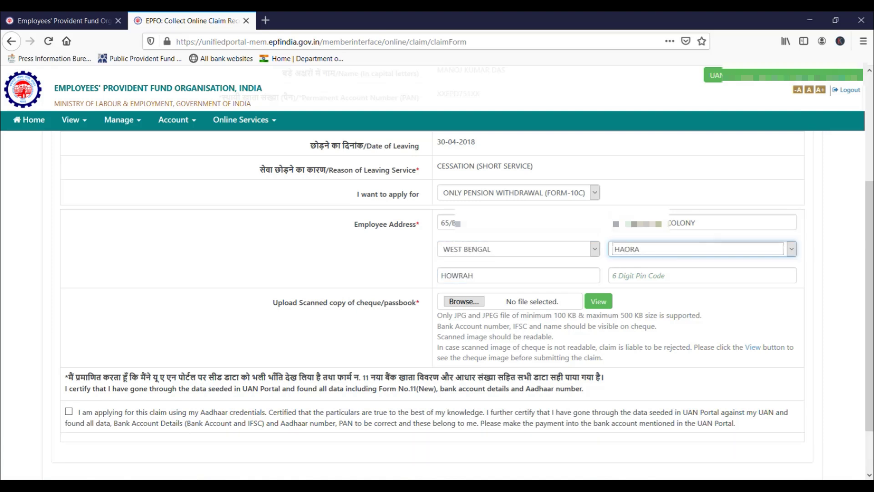
click(714, 252)
click(714, 252)
key(Tab)
text(711103)
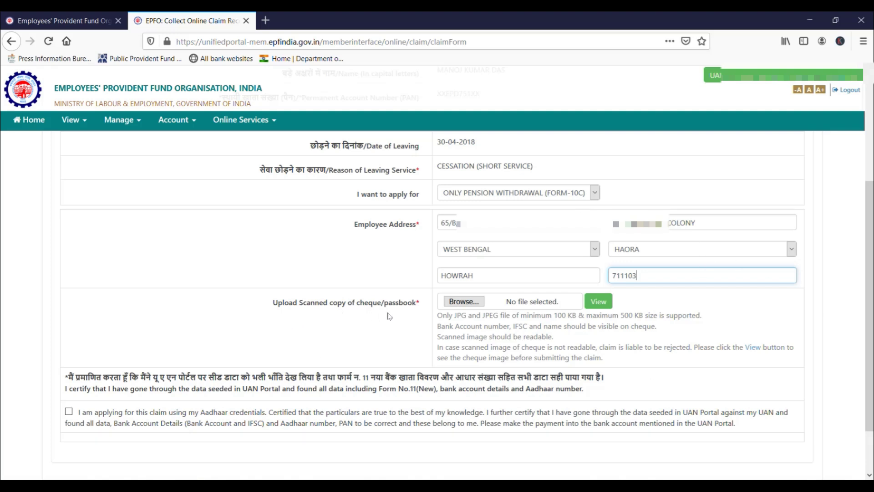
- Upload the scanned passbook JPG as the cheque/passbook copy
click(464, 302)
click(321, 266)
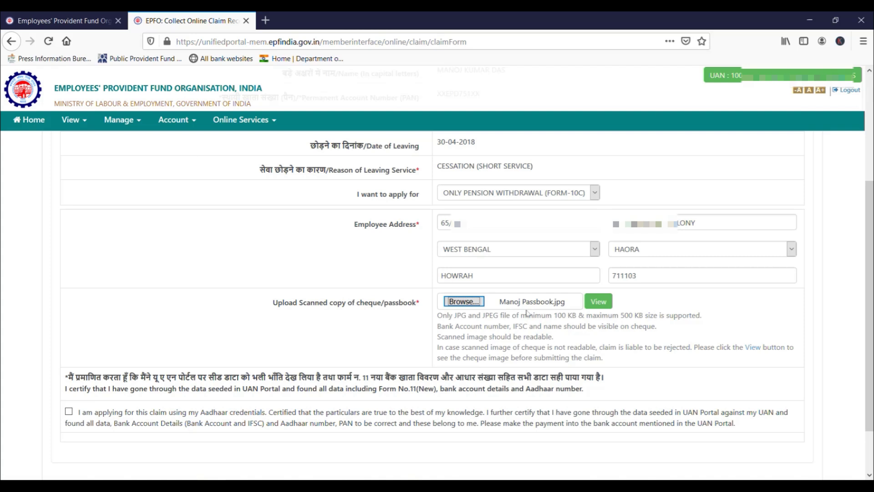
scroll(248, 412, down, 2)
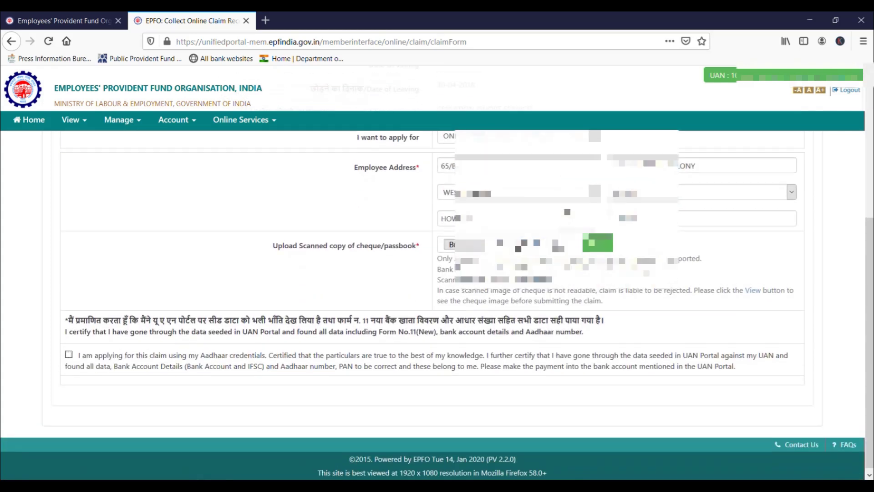
- Tick the Aadhaar credentials declaration and request an OTP to the registered mobile
click(69, 352)
click(69, 352)
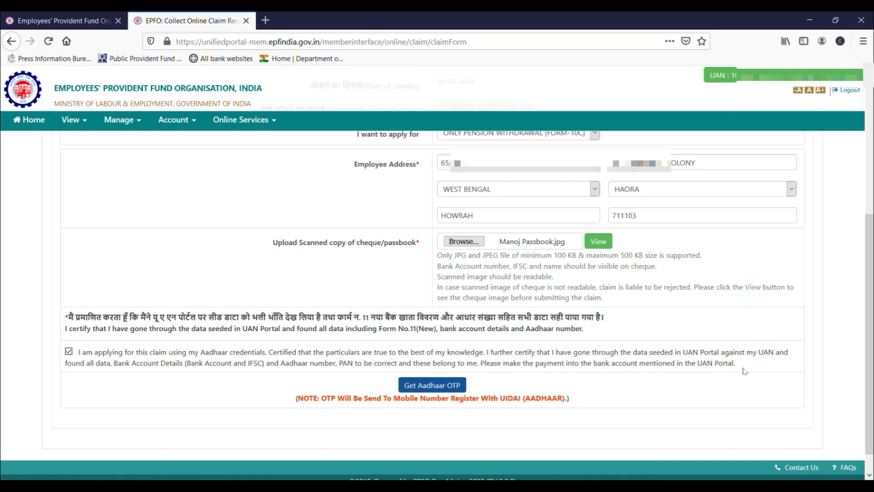
click(443, 385)
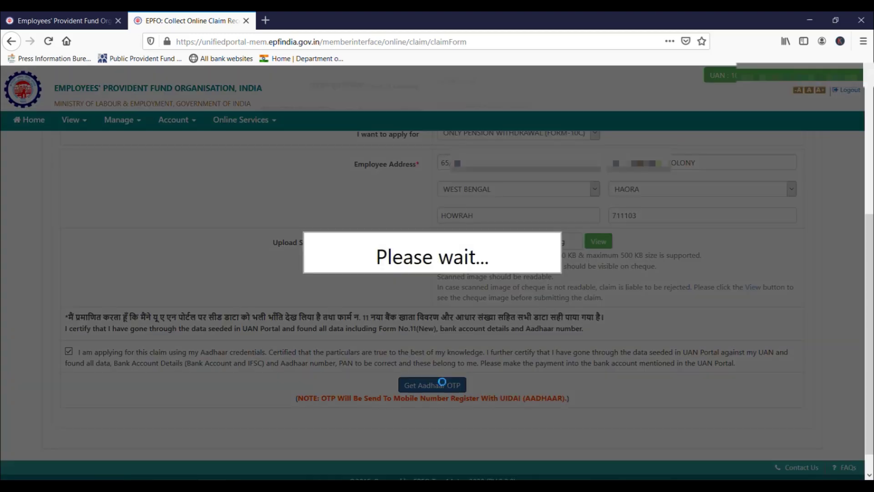
scroll(481, 314, down, 3)
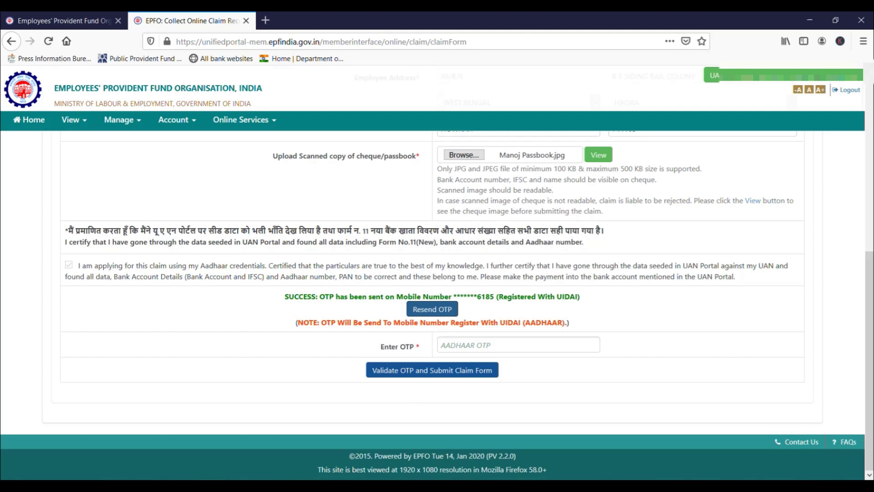
- Enter the received Aadhaar OTP, then validate it and submit the claim form
click(442, 344)
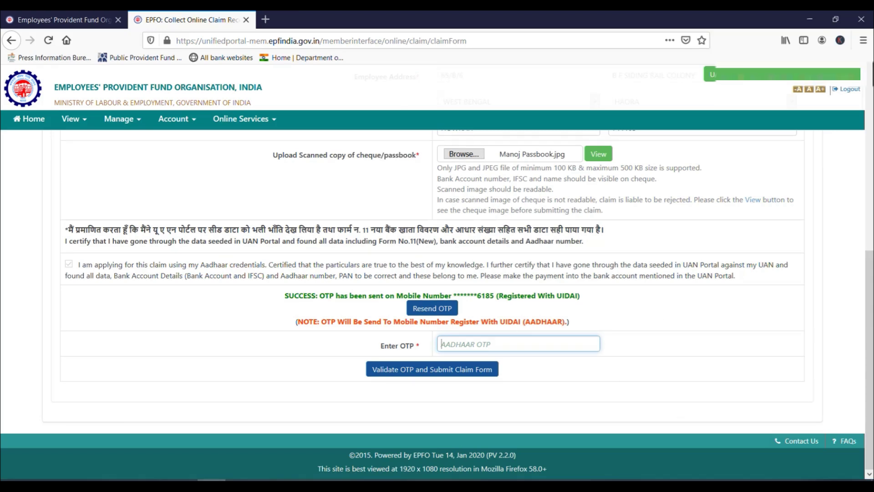
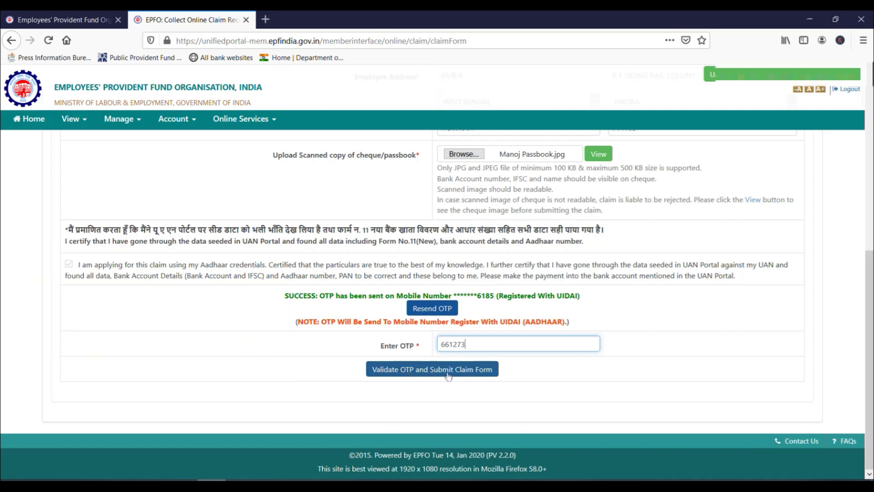
click(428, 371)
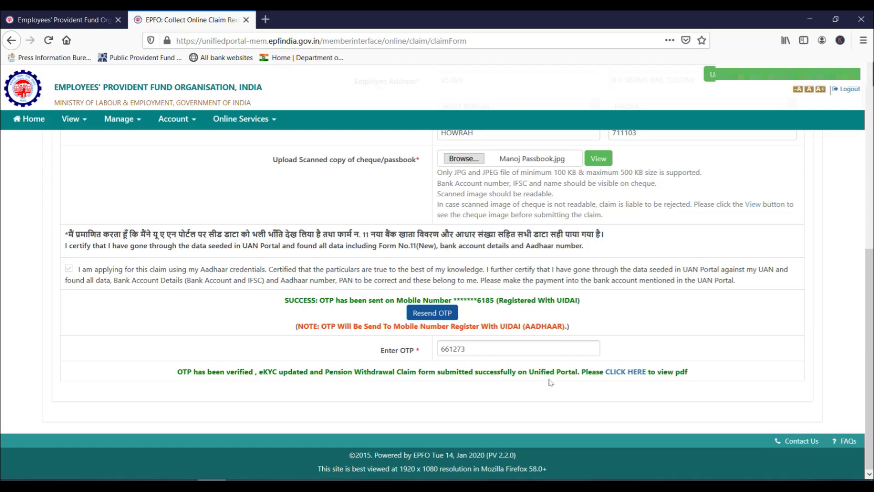
- View the submitted claim form PDF, reviewing both pages down to the cheque image
click(625, 372)
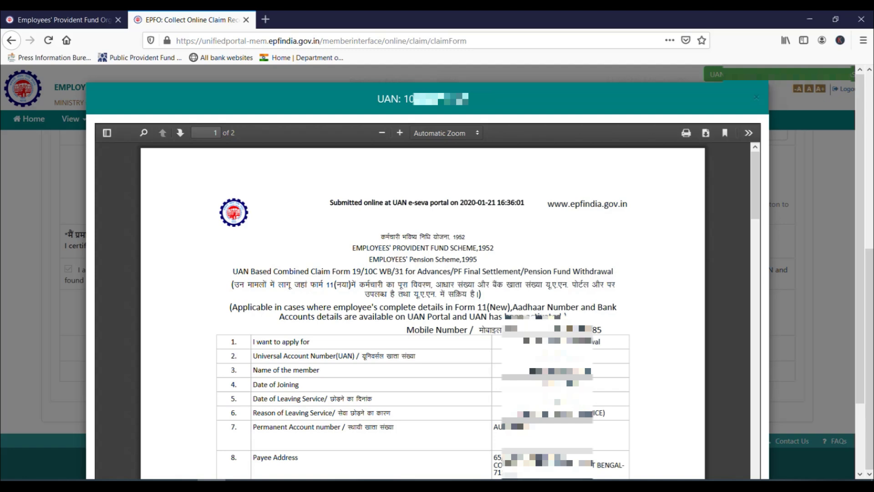
scroll(428, 362, down, 5)
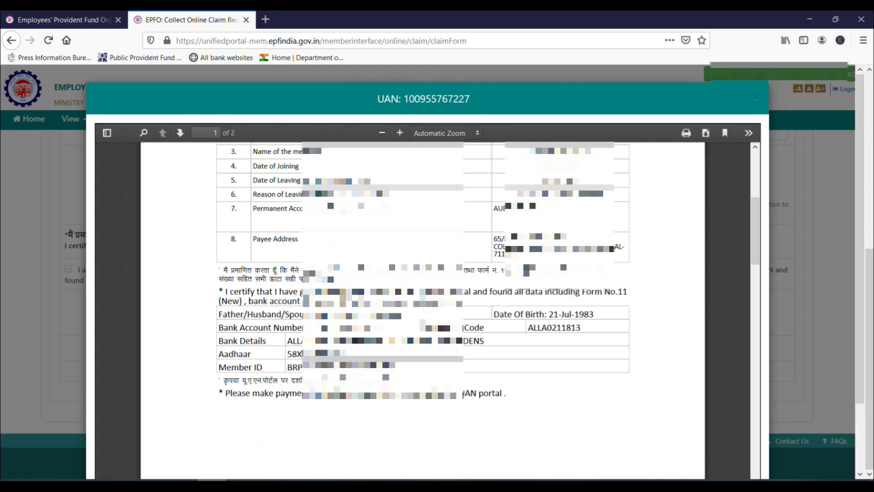
scroll(449, 296, down, 10)
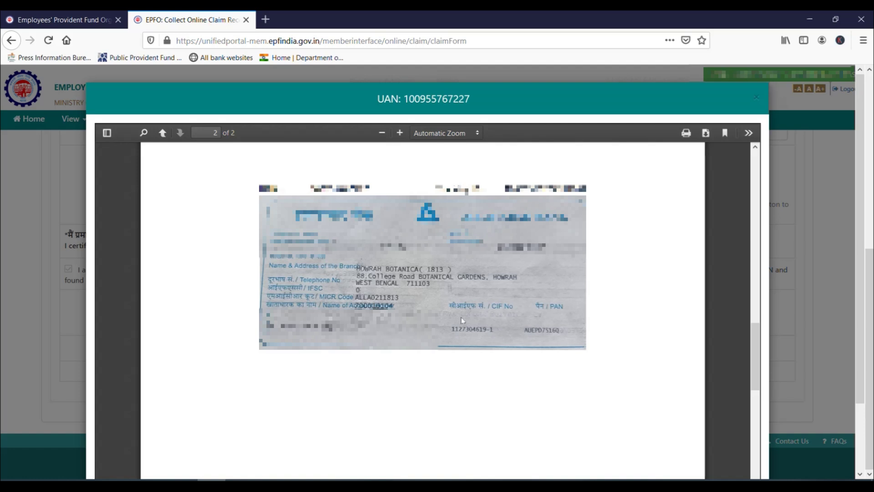
drag(505, 188, 563, 185)
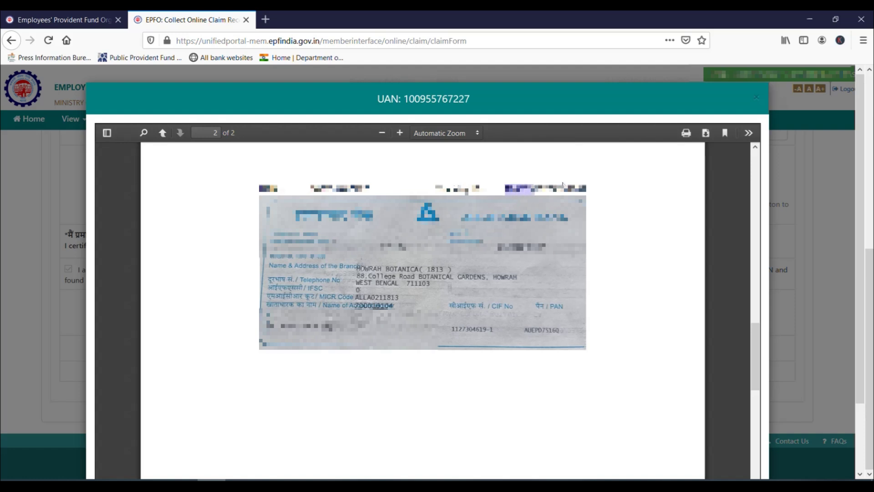
click(429, 351)
drag(505, 188, 570, 185)
scroll(578, 251, down, 1)
- Save the claim form PDF as a file and close the viewer
click(706, 133)
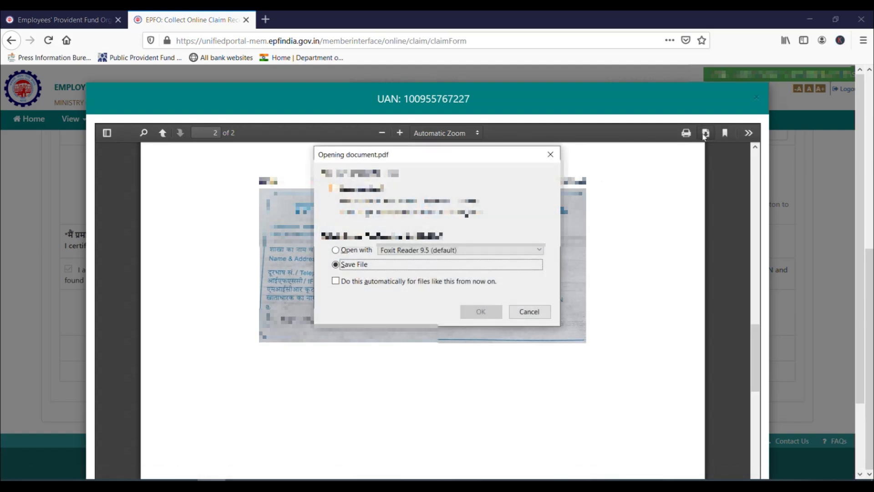
click(478, 312)
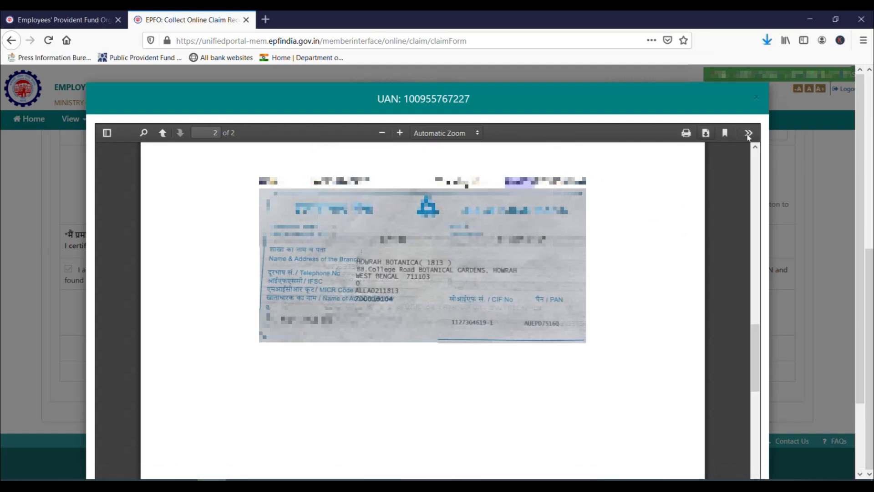
click(757, 99)
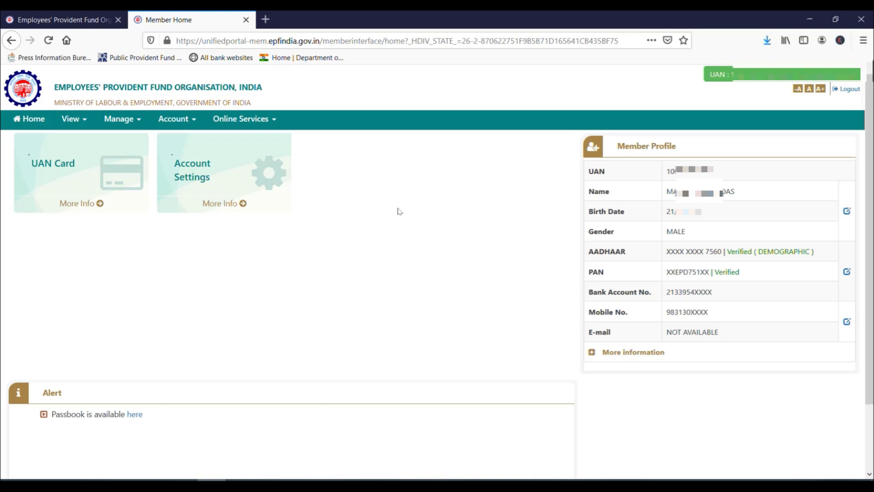
click(422, 40)
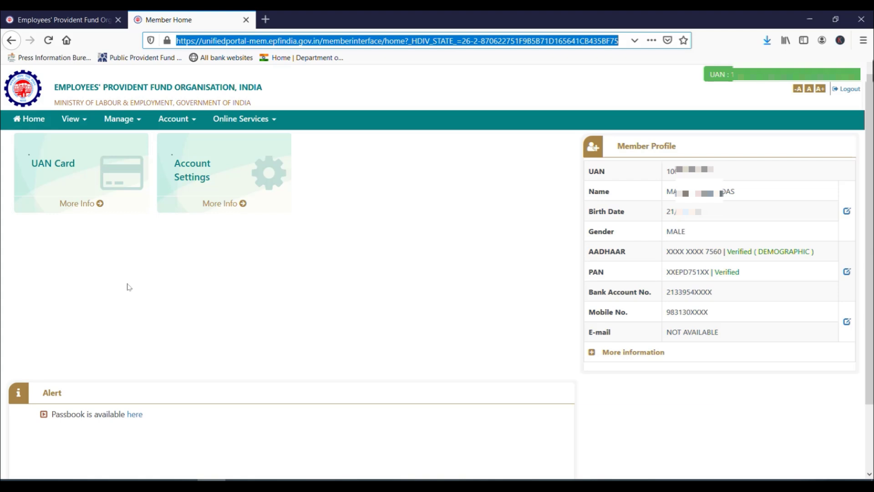
click(127, 287)
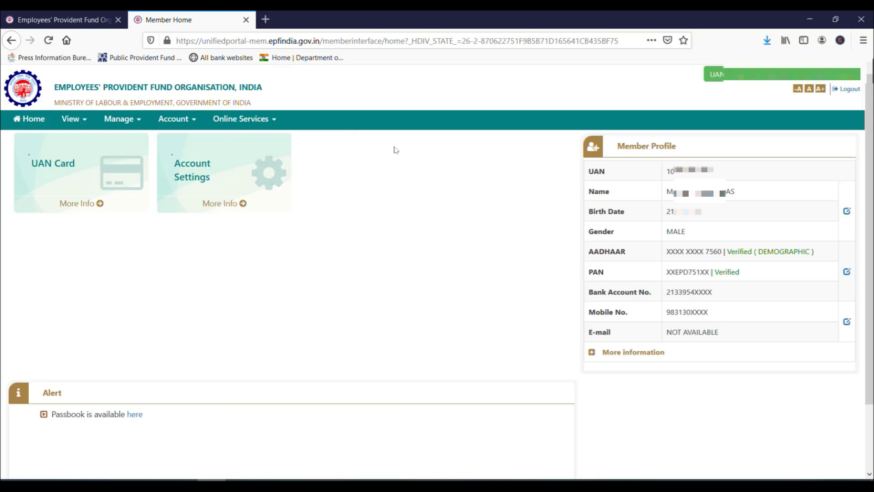
click(423, 41)
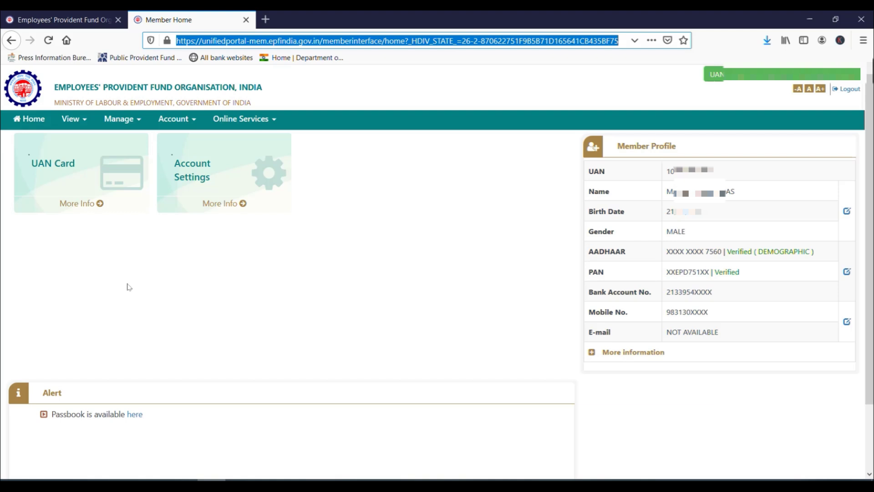
- Open Track Claim Status and highlight the new Form-10C claim row
click(252, 121)
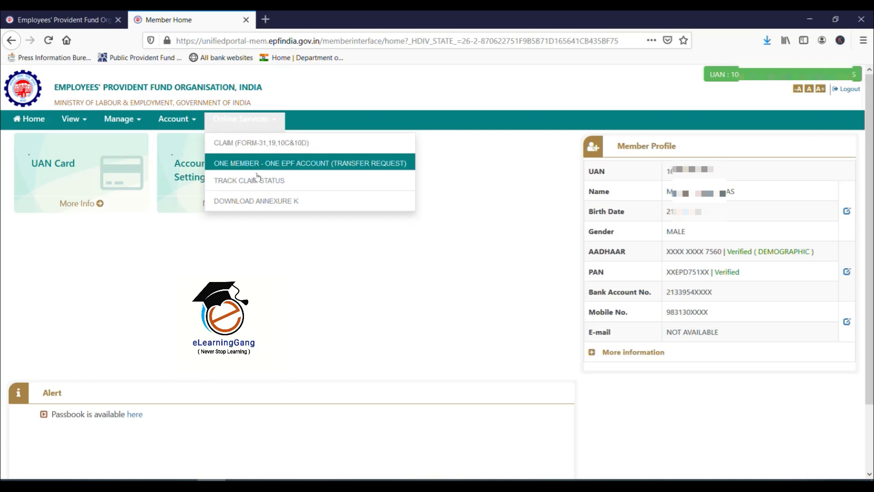
click(283, 186)
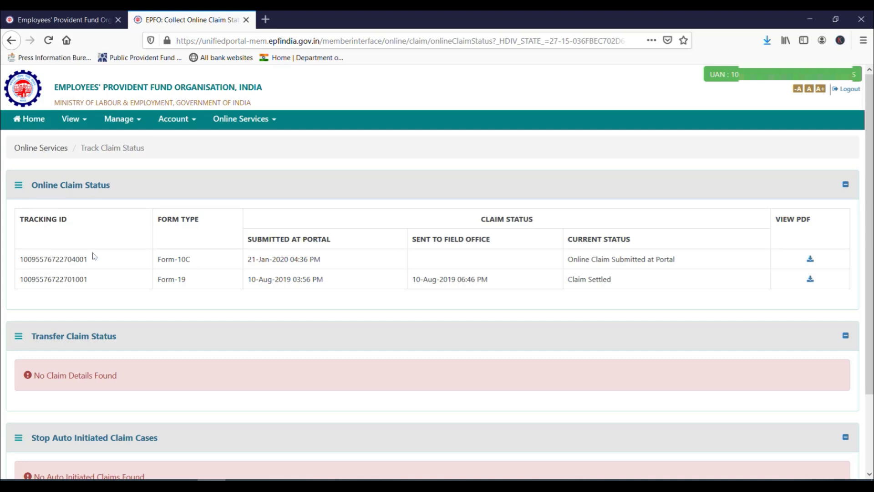
drag(19, 259, 680, 266)
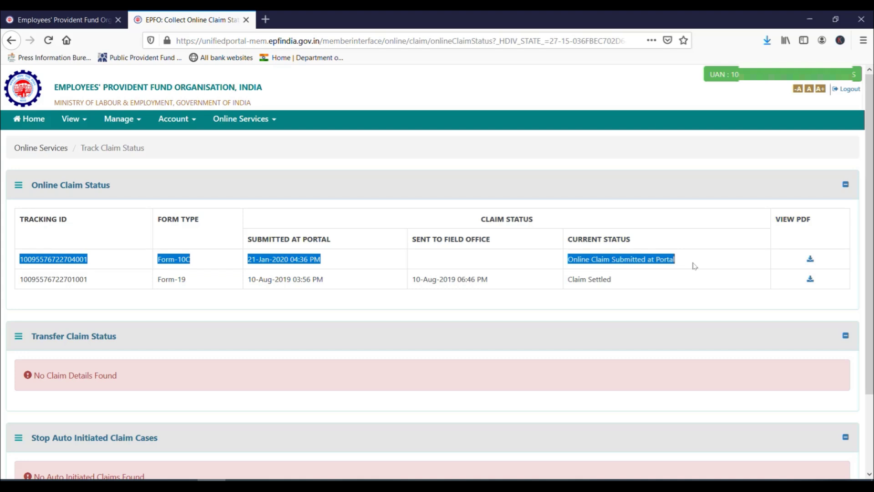
click(275, 256)
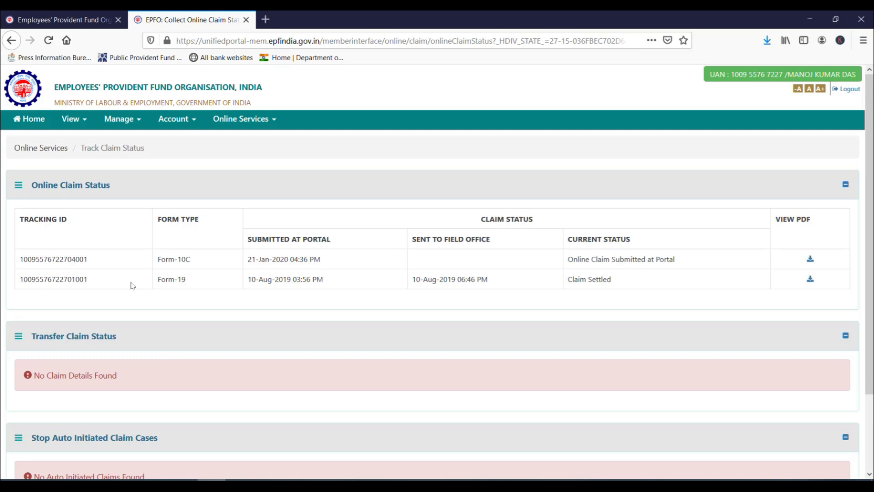
- Highlight the older Form-19 claim and its settled status, then select the page address
drag(158, 279, 198, 283)
drag(573, 280, 636, 284)
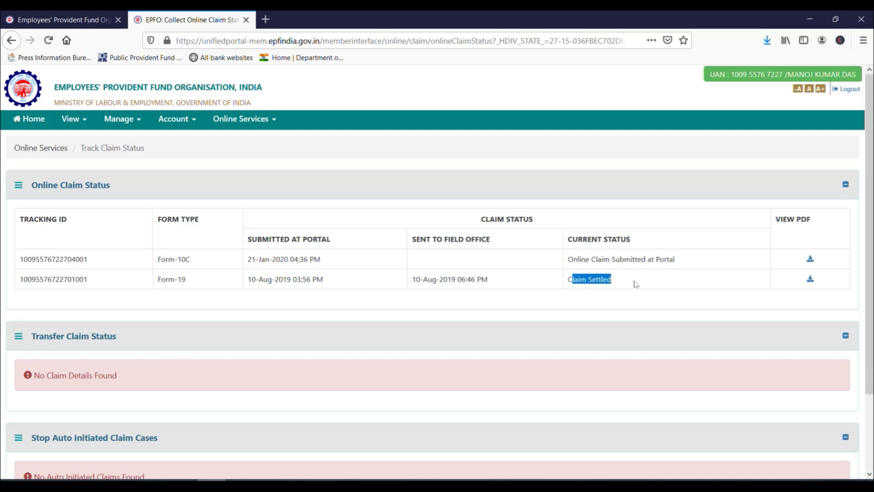
key(ctrl+l)
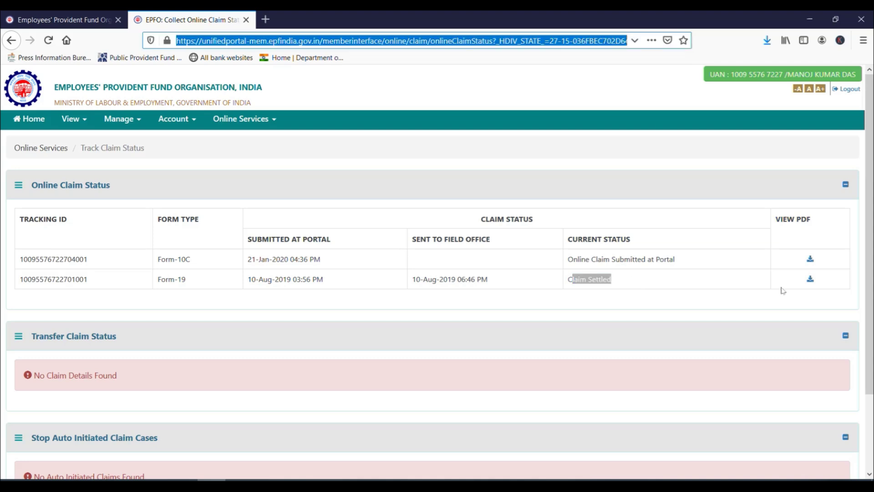